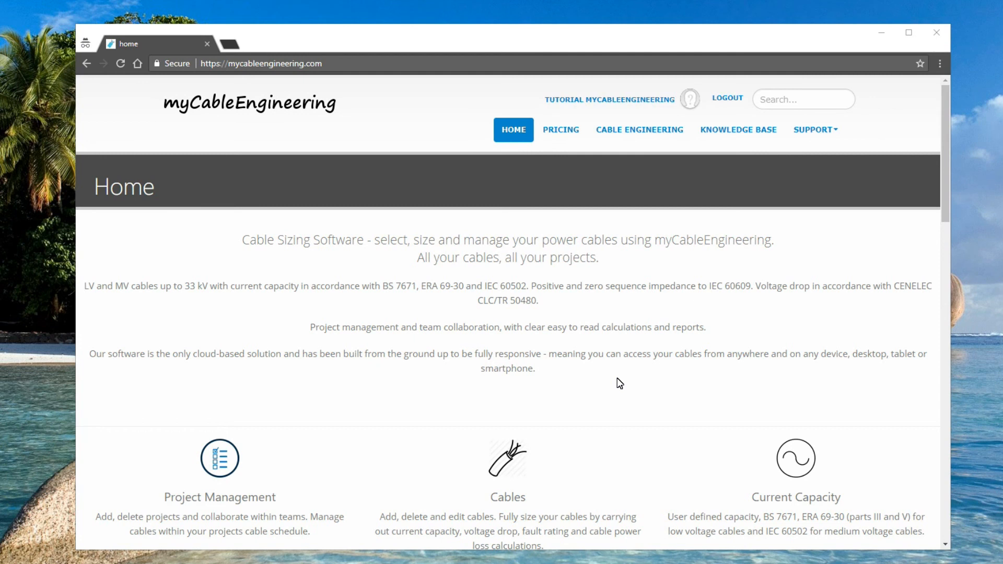
Open the cable engineering application and go to its Cables list.
left_click(645, 132)
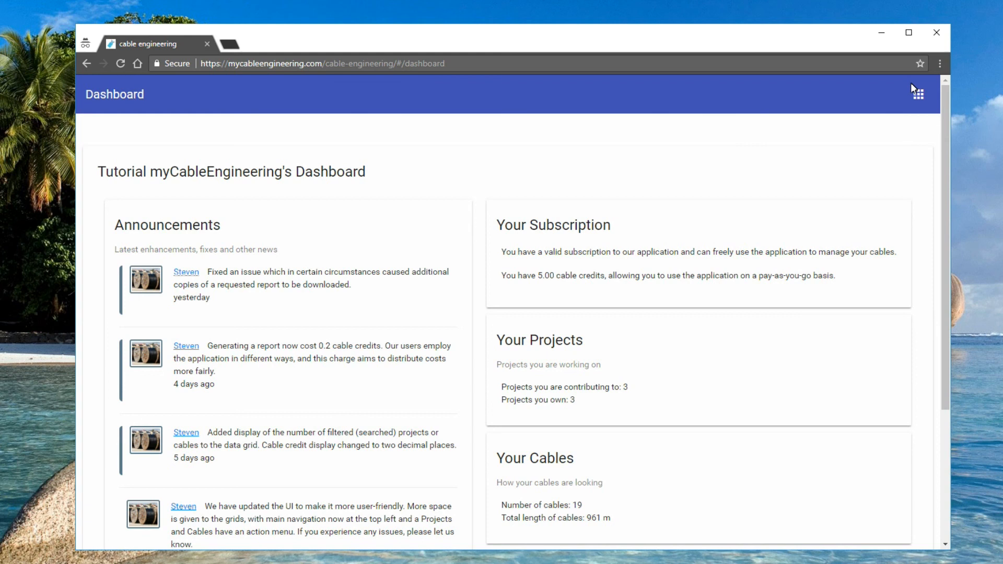
left_click(921, 95)
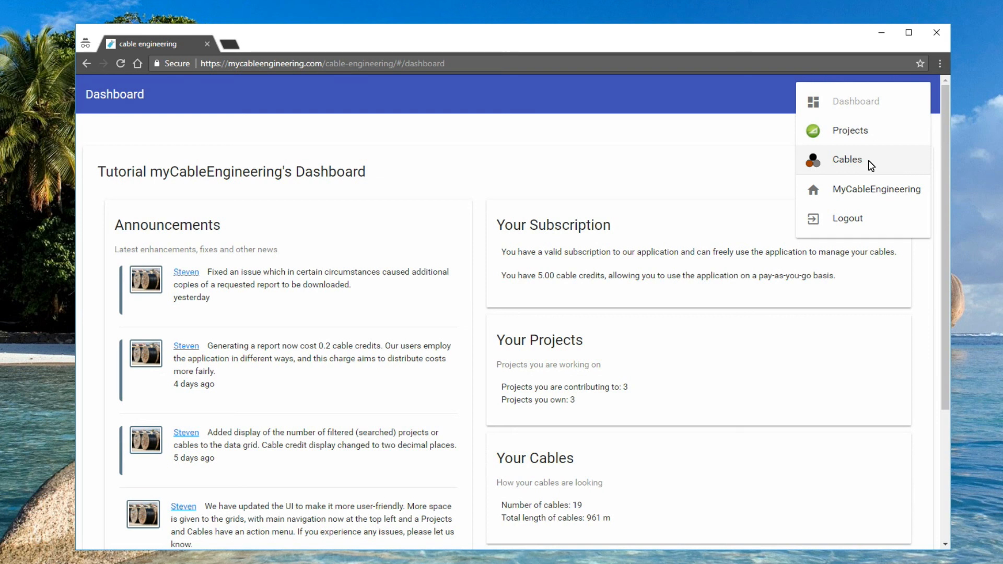
left_click(847, 160)
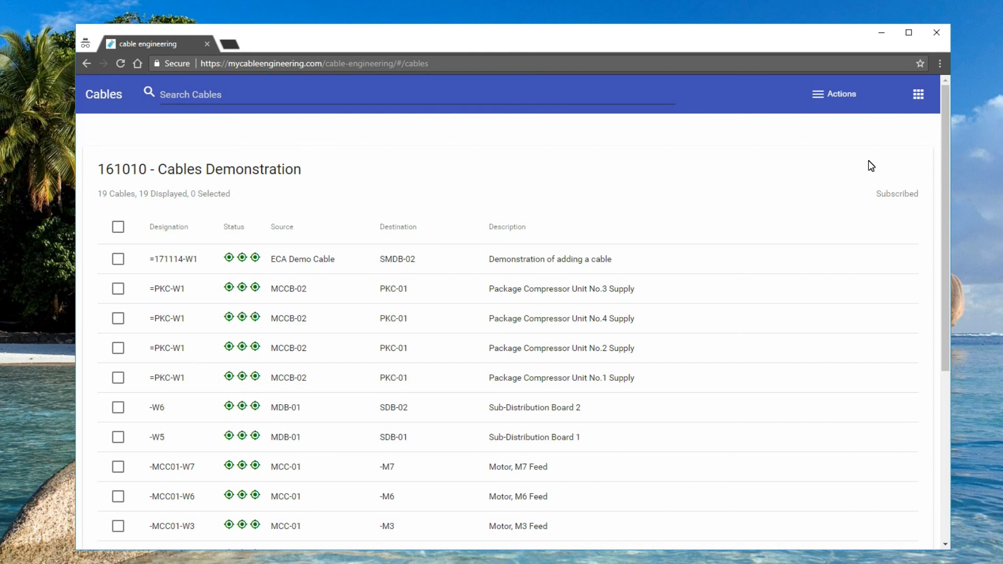
Check which projects the cable list can be switched to, keeping Cables Demonstration [161010].
left_click(822, 95)
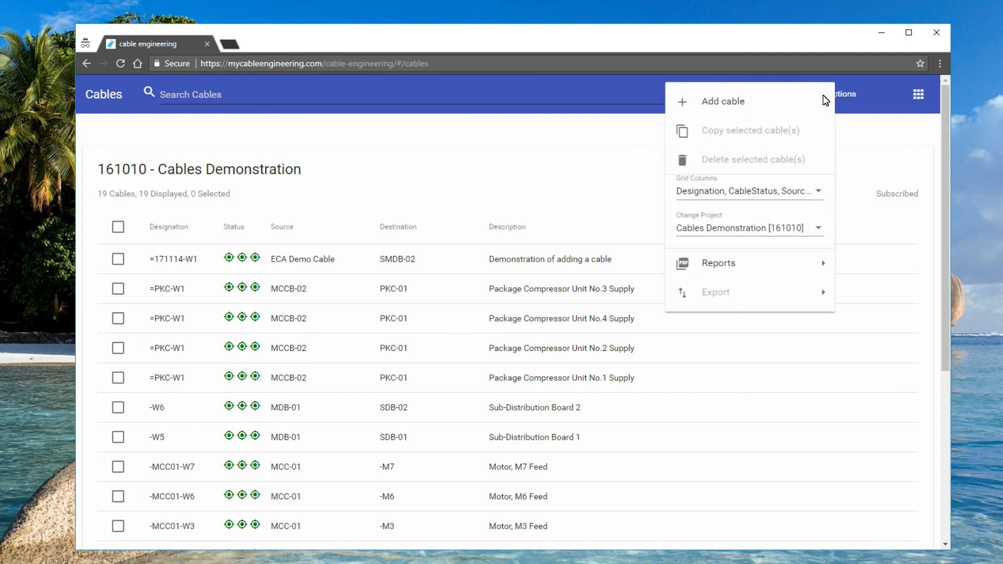
left_click(799, 231)
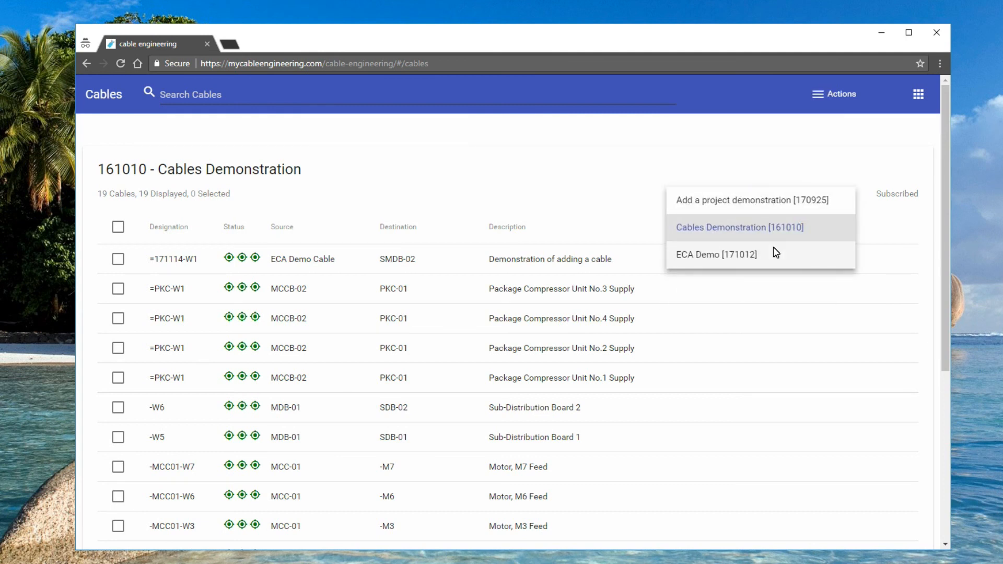
left_click(579, 174)
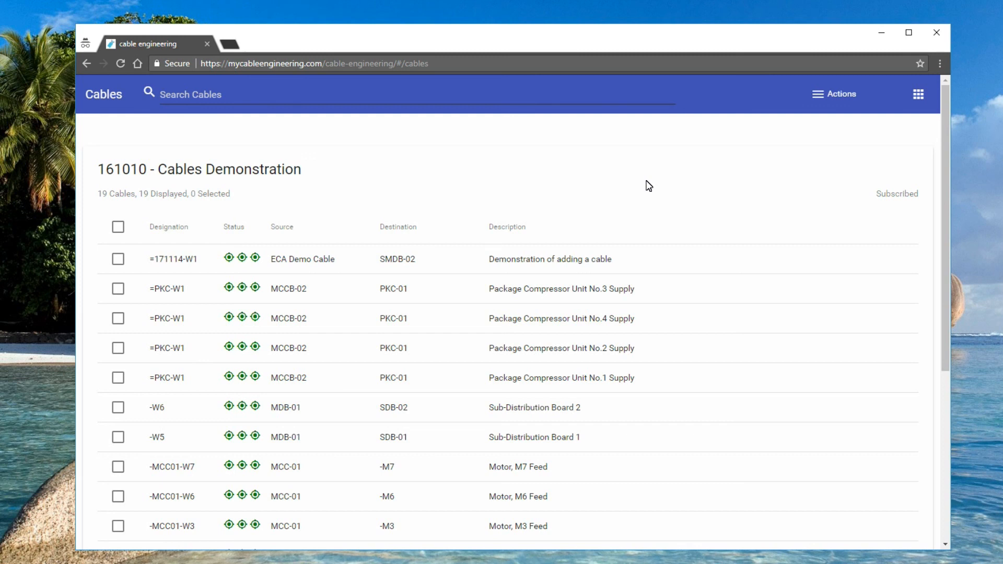
Filter the cable list by "mdb" and sort it by destination in descending order.
left_click(450, 96)
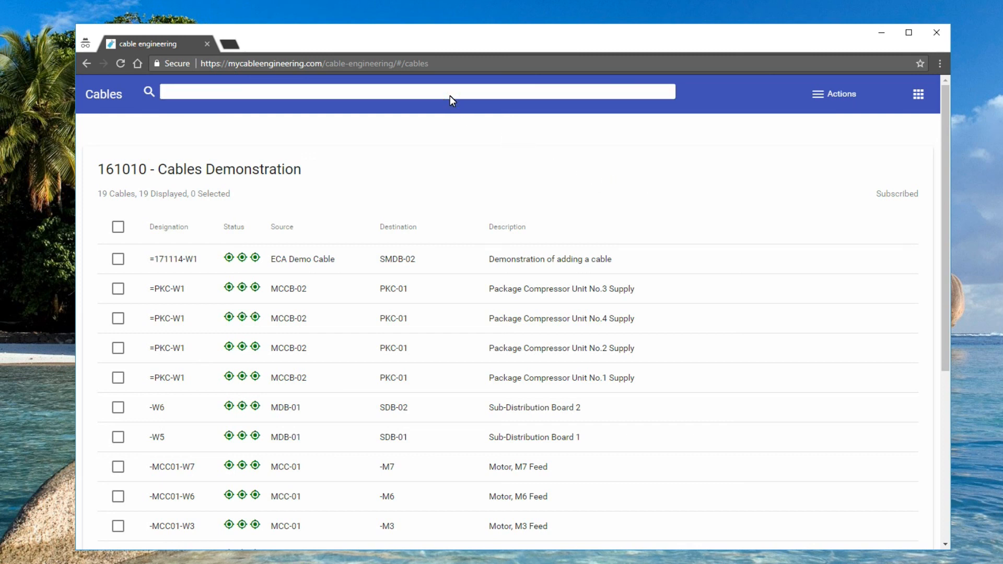
type("mdb")
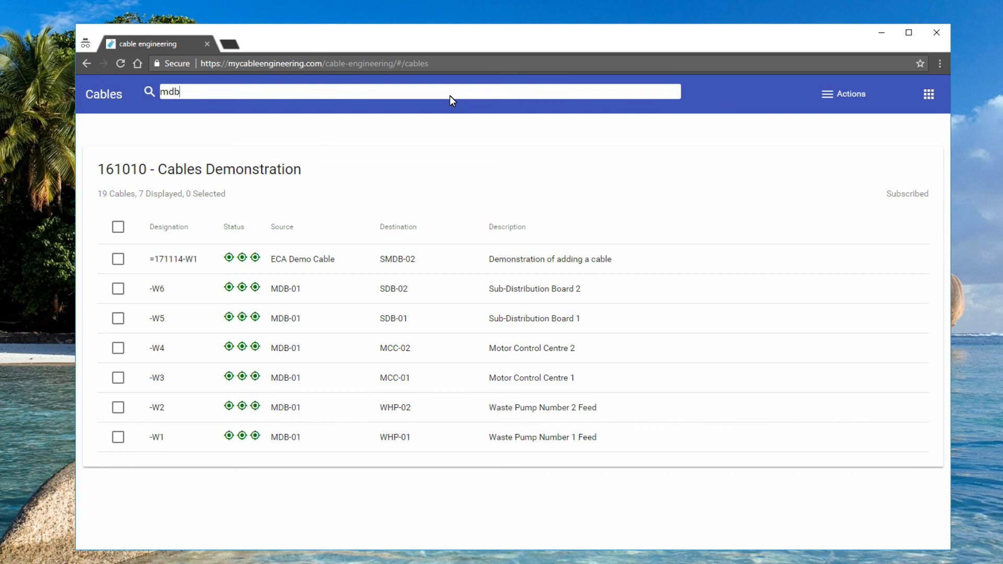
left_click(412, 228)
left_click(413, 229)
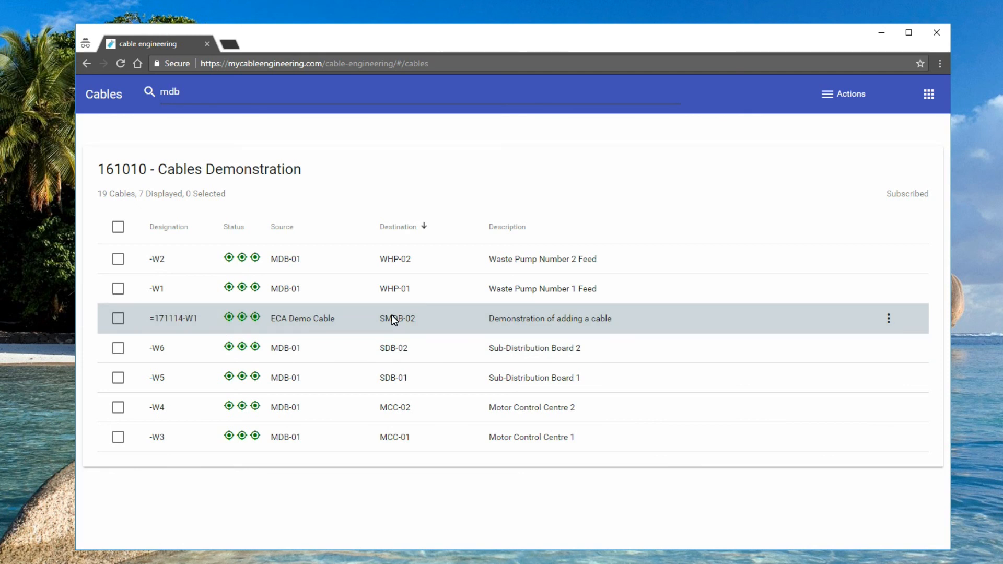
Open the destination of cable =171114-W1 for inline editing and cancel the edit.
left_click(394, 318)
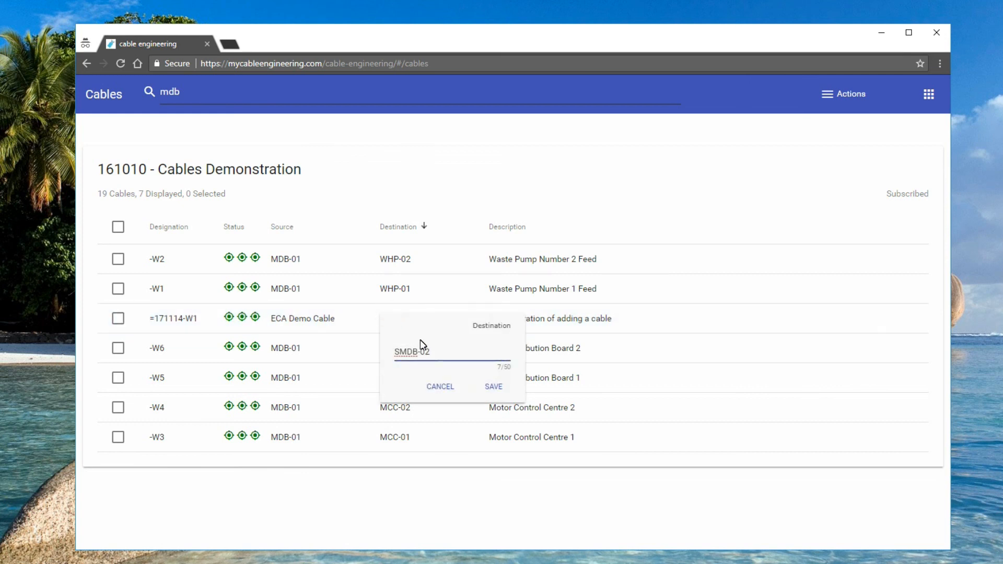
left_click(451, 387)
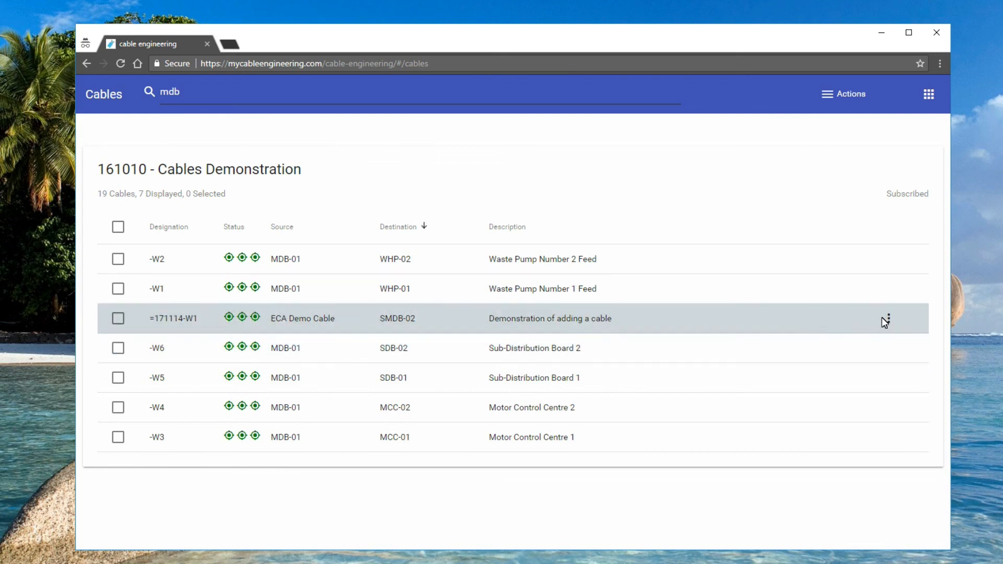
Open cable =171114-W1 in the full editor, review its input data and calculation summary, and return to the list.
left_click(887, 319)
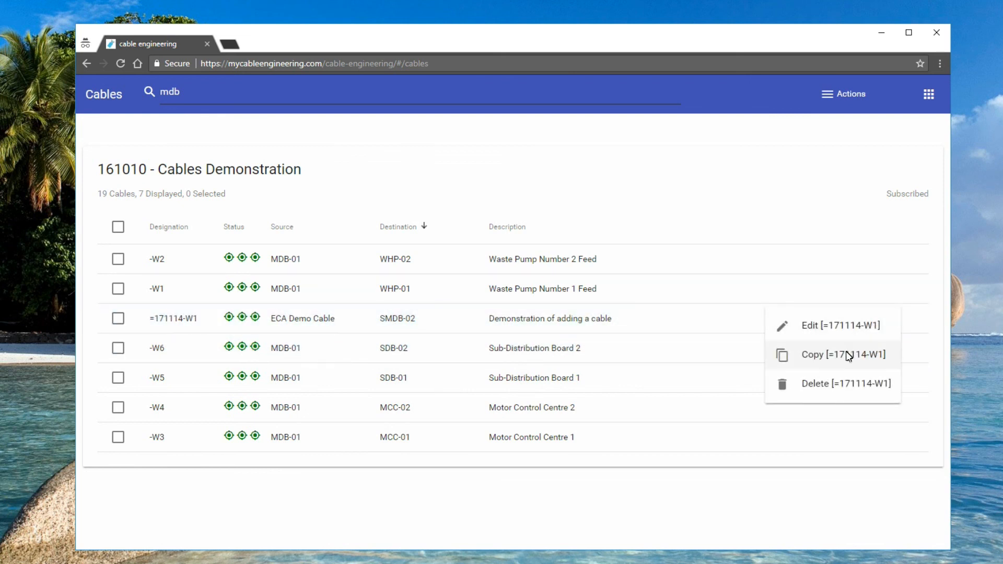
left_click(829, 326)
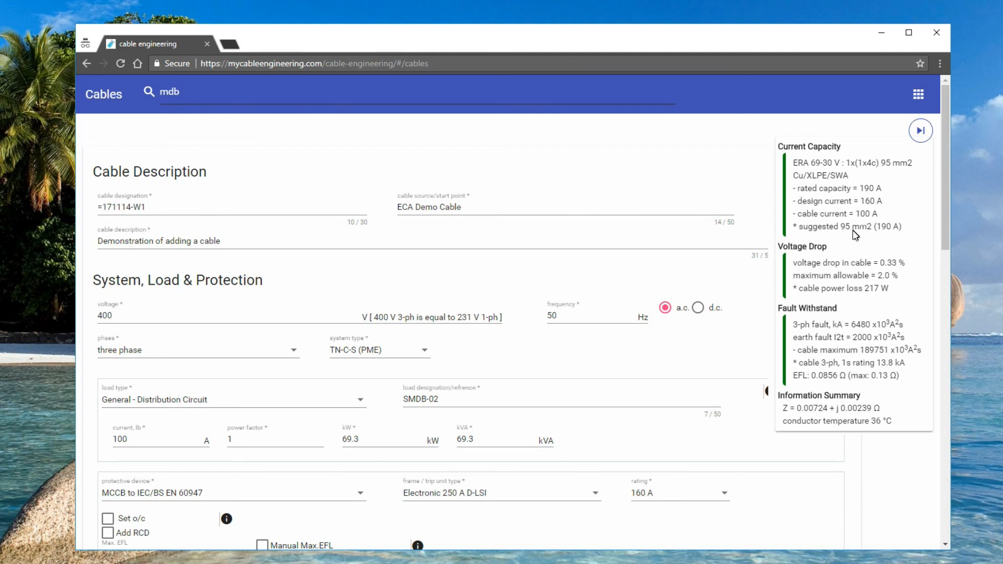
left_click(920, 131)
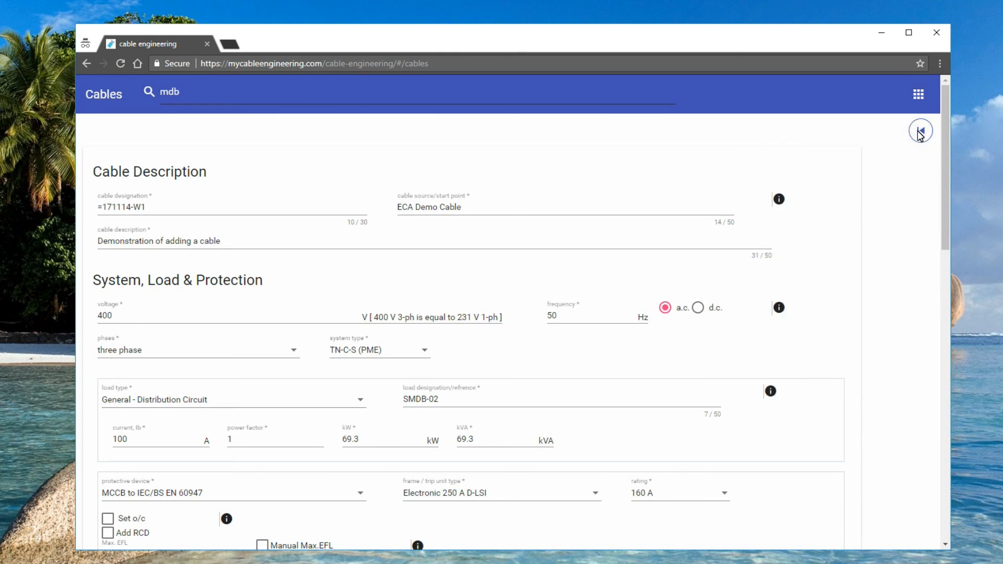
left_click(920, 133)
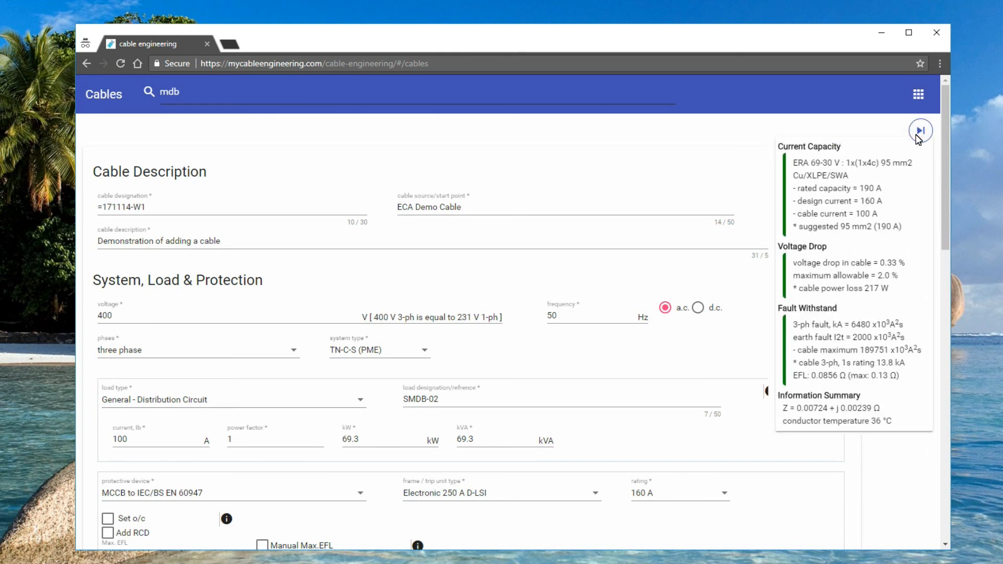
left_click_drag(946, 200, 927, 491)
scroll(700, 467, "down", 1)
left_click(538, 441)
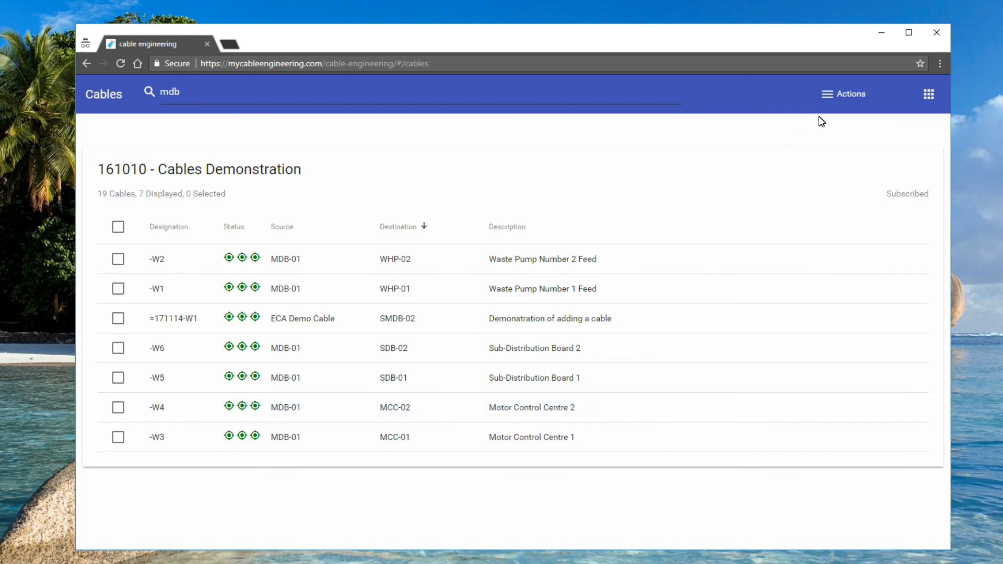
Select the two waste pump feed cables, -W1 and -W2, in the cable list.
left_click(831, 93)
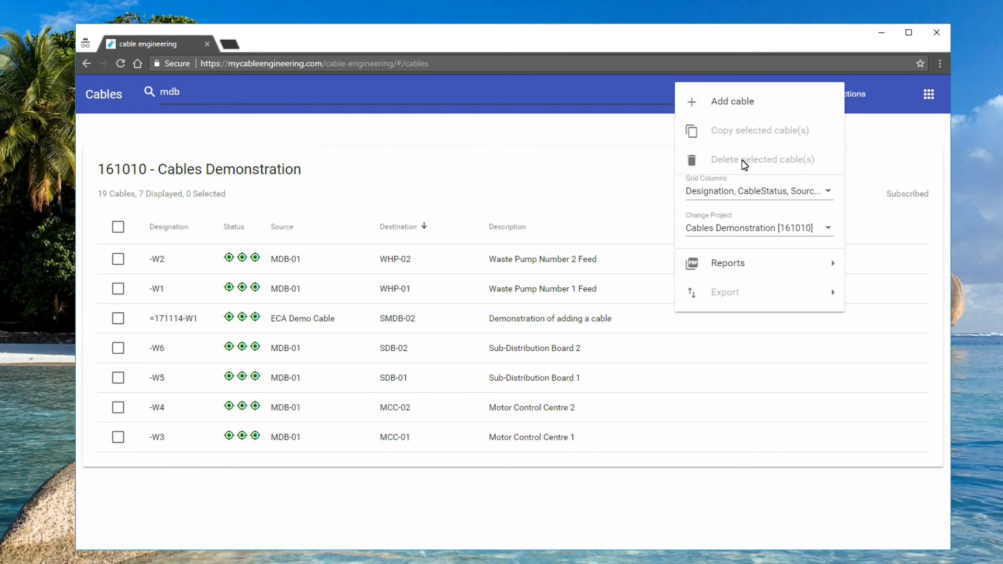
left_click(392, 186)
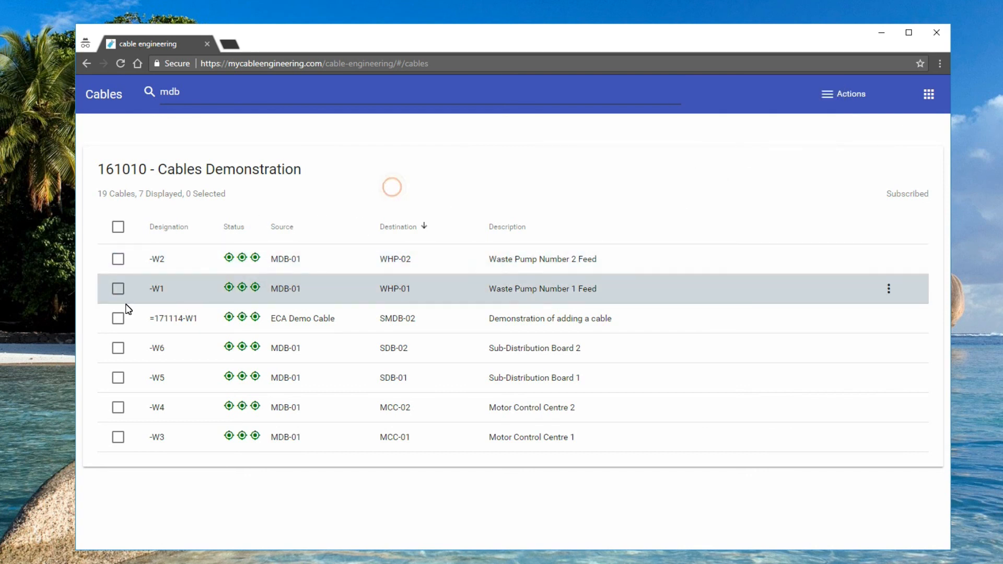
left_click(118, 288)
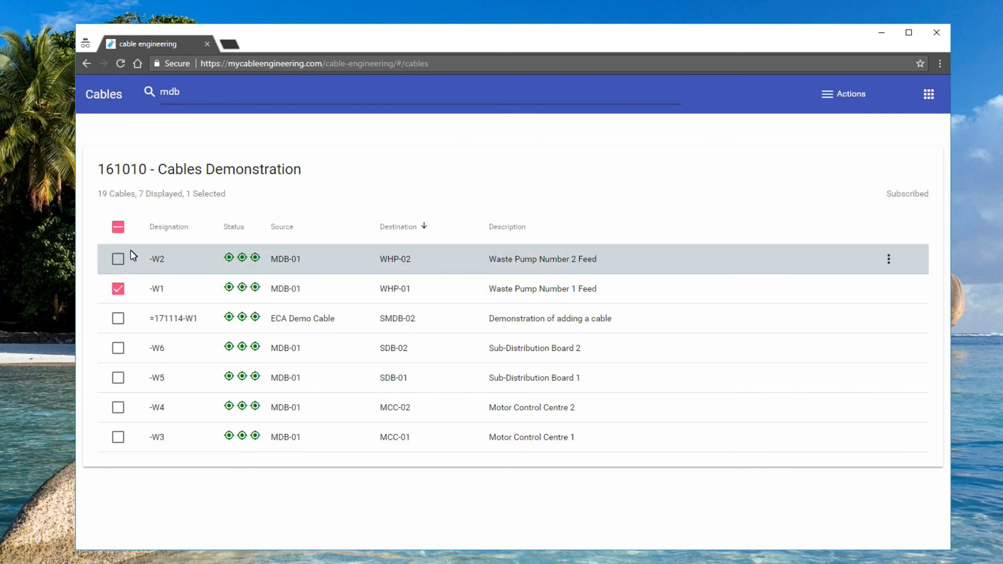
left_click(118, 258)
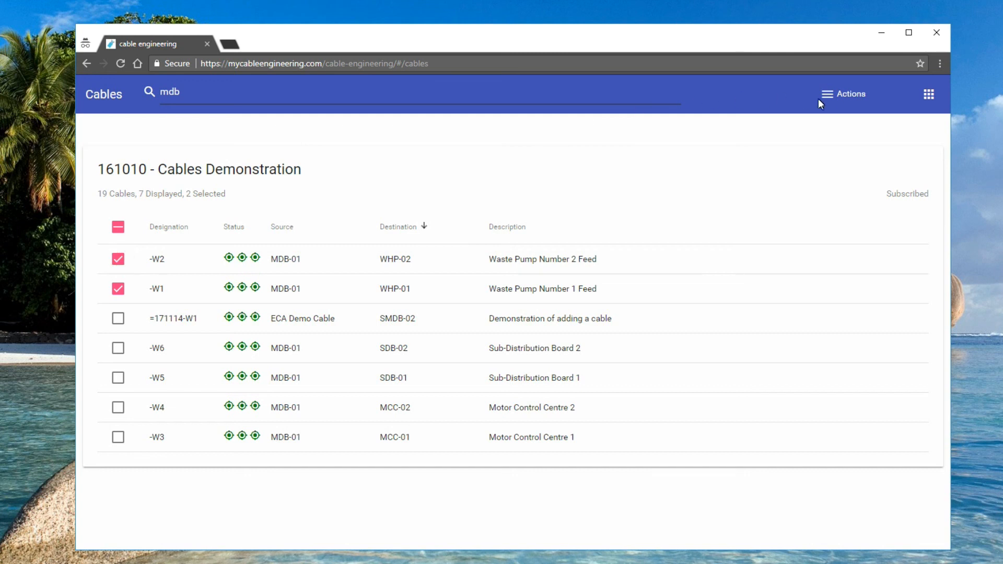
Add the Ib and pf columns to the cable grid.
left_click(839, 99)
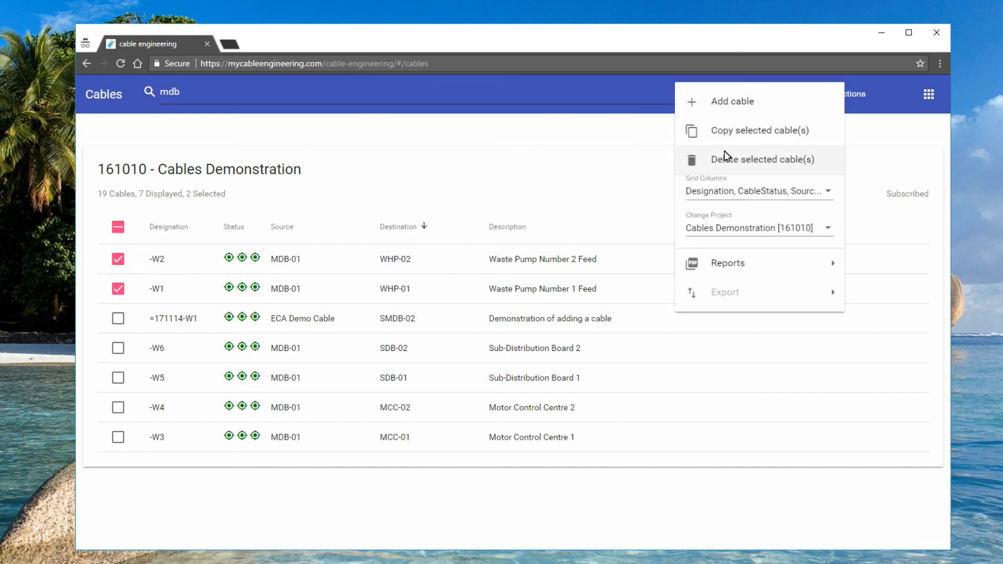
left_click(779, 189)
left_click_drag(836, 227, 842, 285)
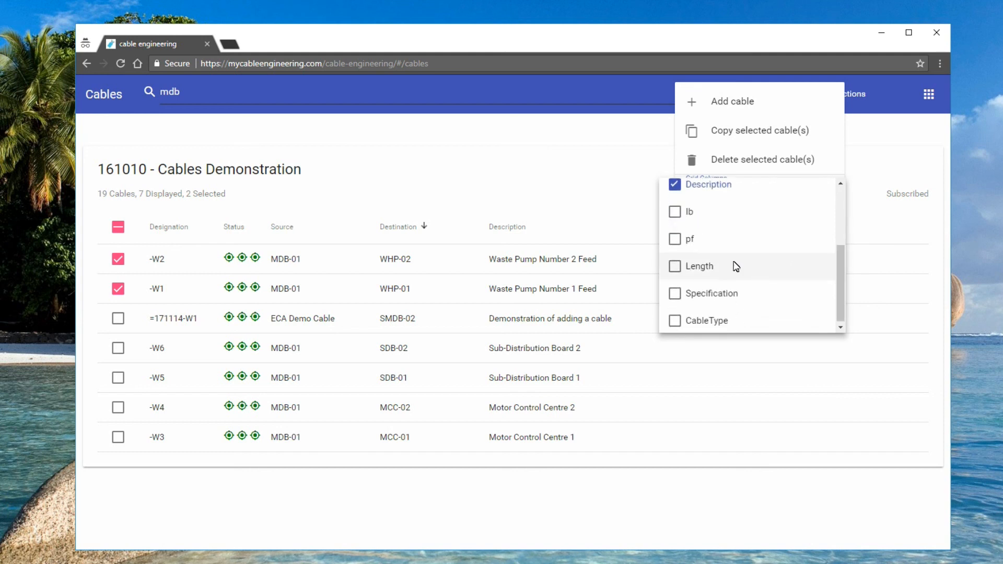
left_click(675, 211)
left_click(675, 238)
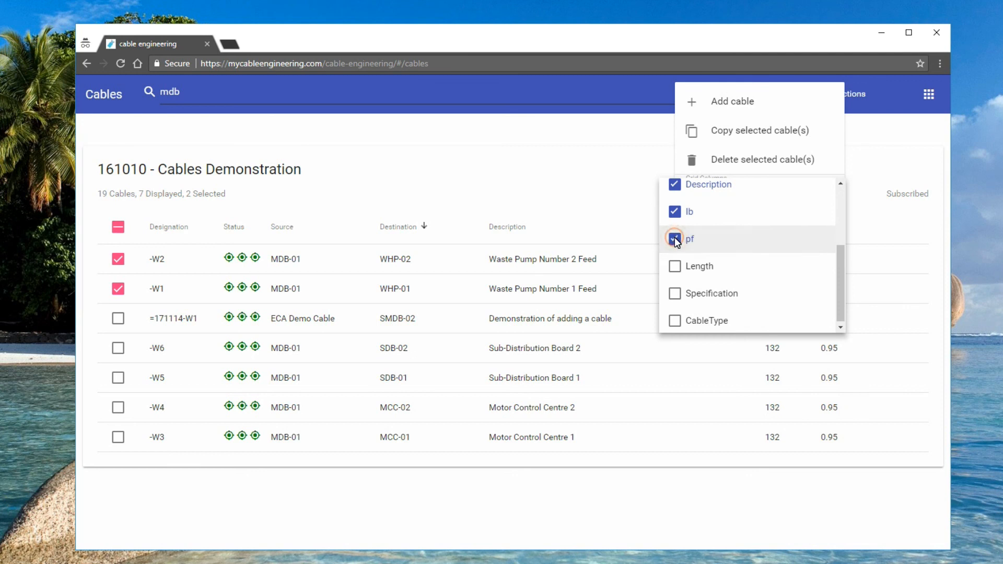
left_click(584, 162)
left_click(583, 162)
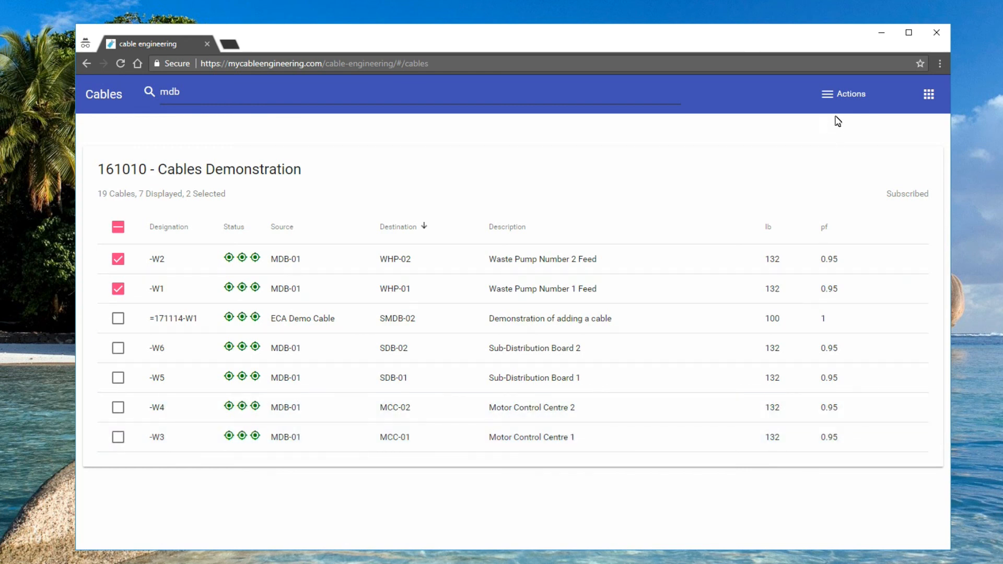
Generate the Cable Schedule V2 [A3] report for the selected cables only, view the PDF and return to the cable list.
left_click(834, 97)
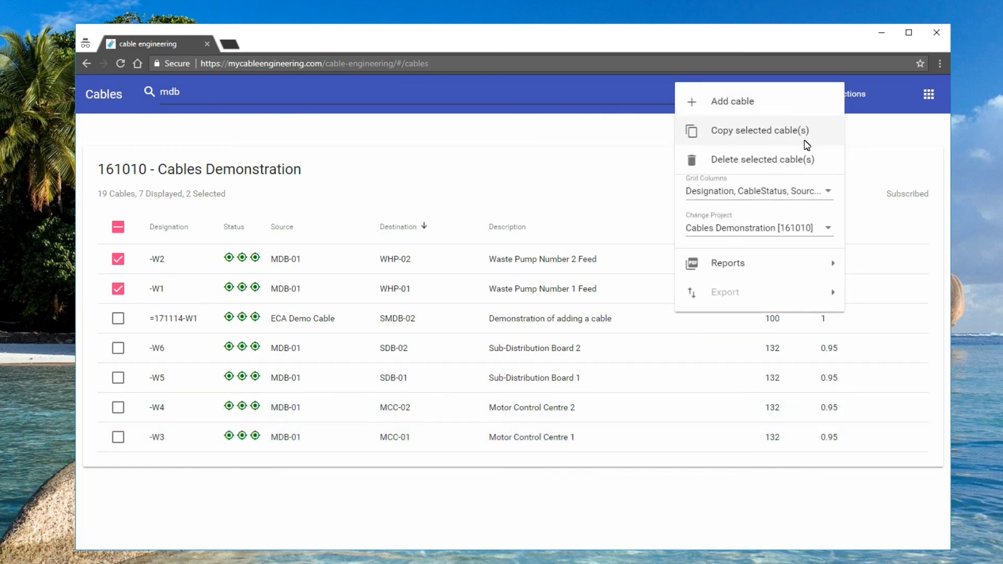
mouse_move(778, 263)
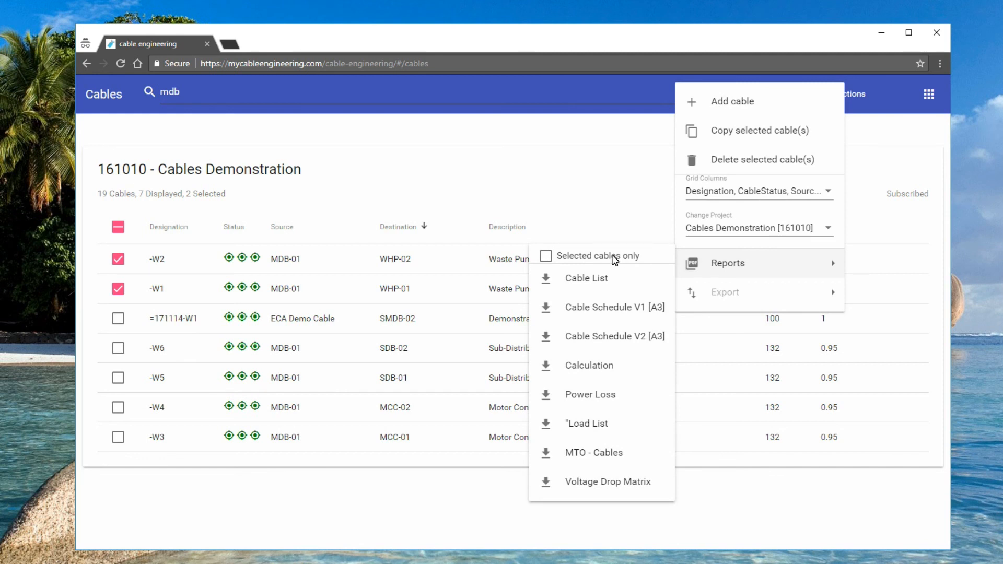
left_click(545, 256)
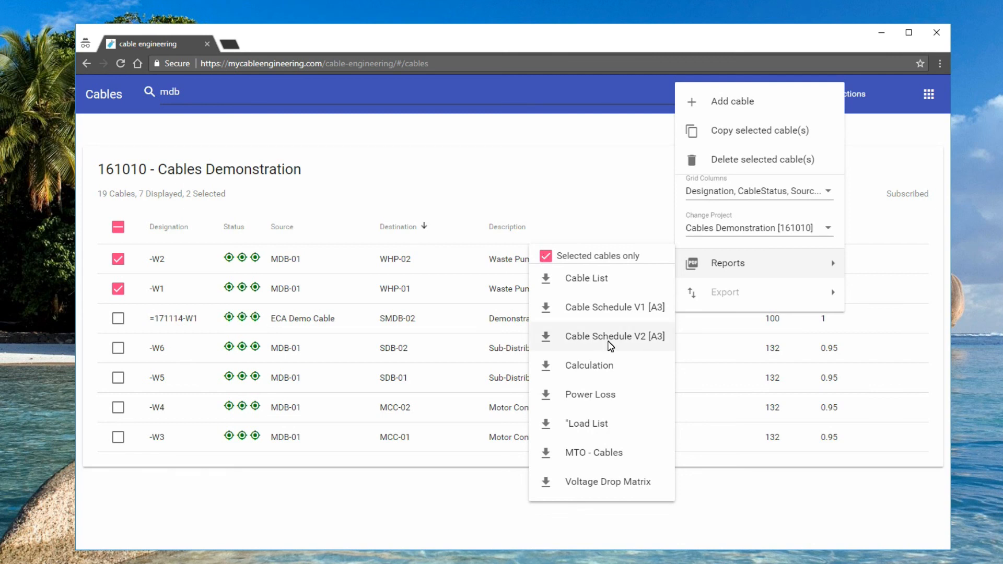
left_click(610, 336)
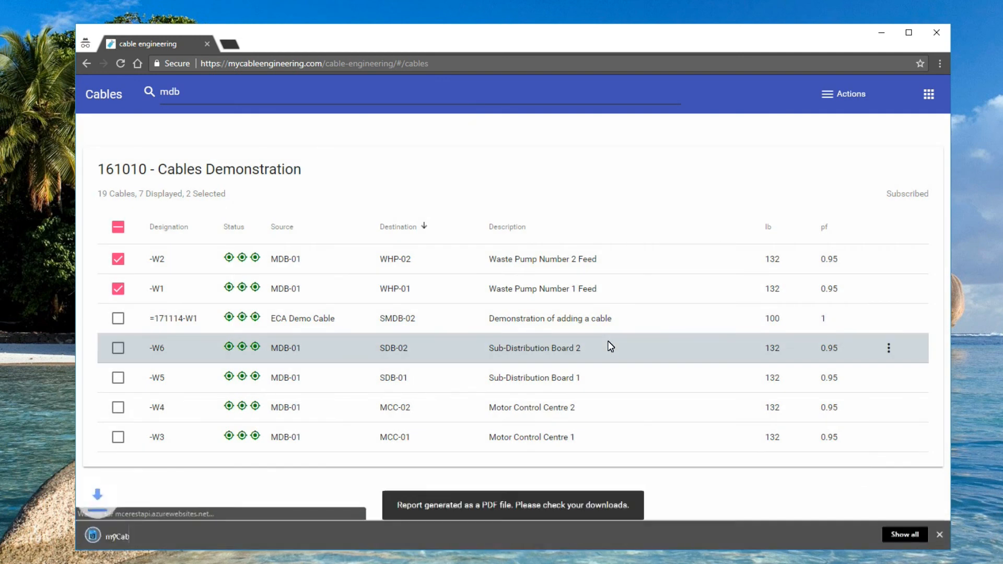
left_click(186, 533)
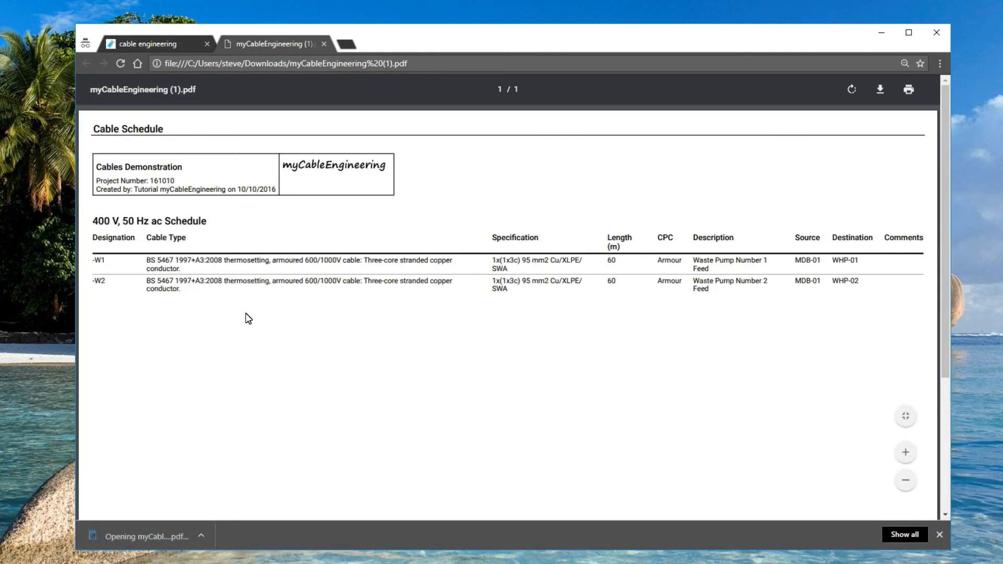
left_click(127, 35)
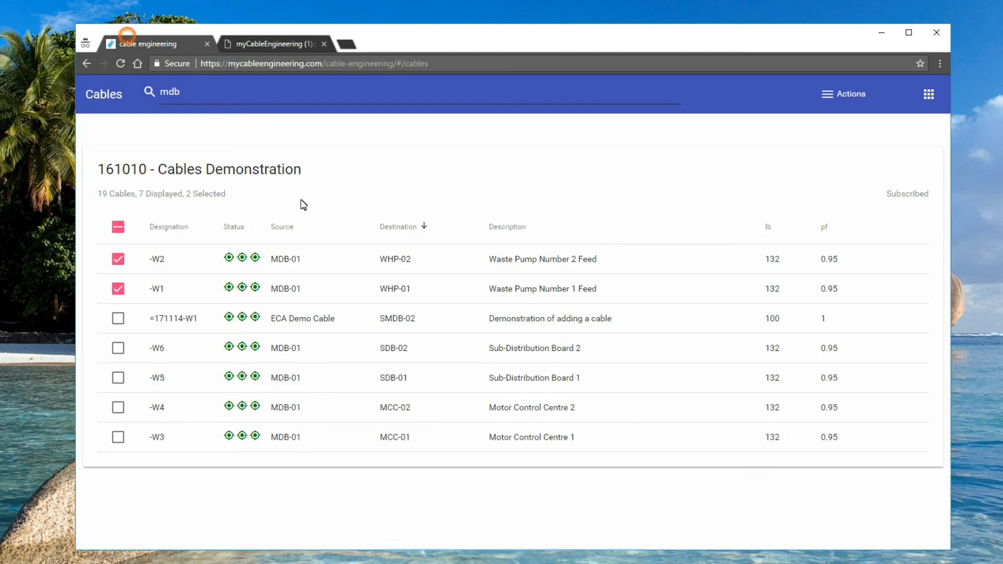